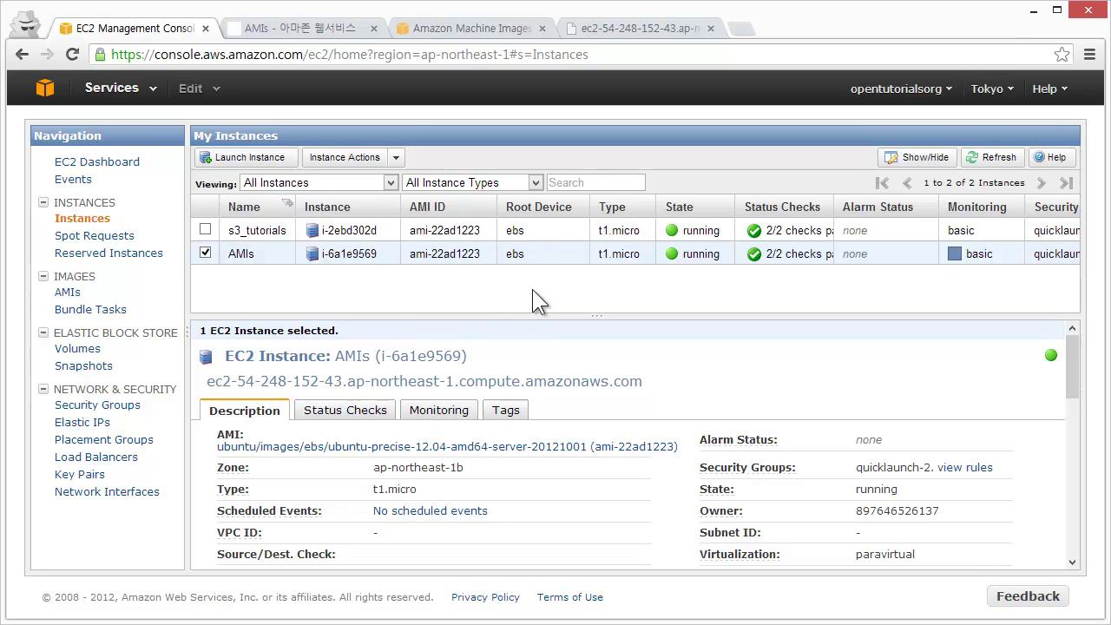
- Create an EBS image named EC2_AMIs_study from the AMIs instance, keeping the default 8 GiB root volume settings
right_click(571, 255)
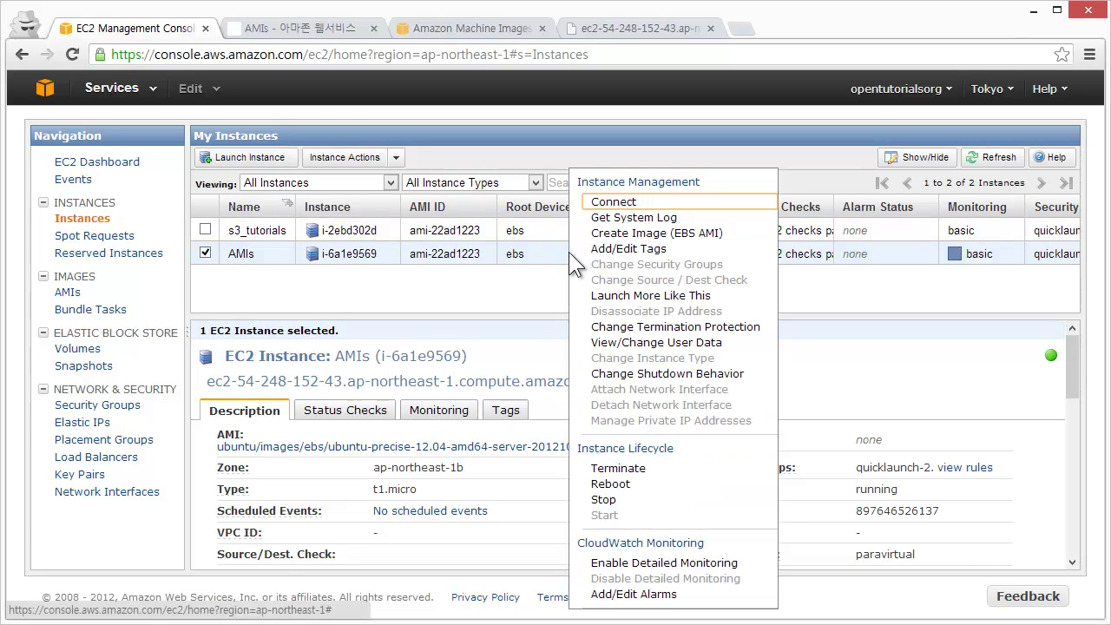
click(691, 232)
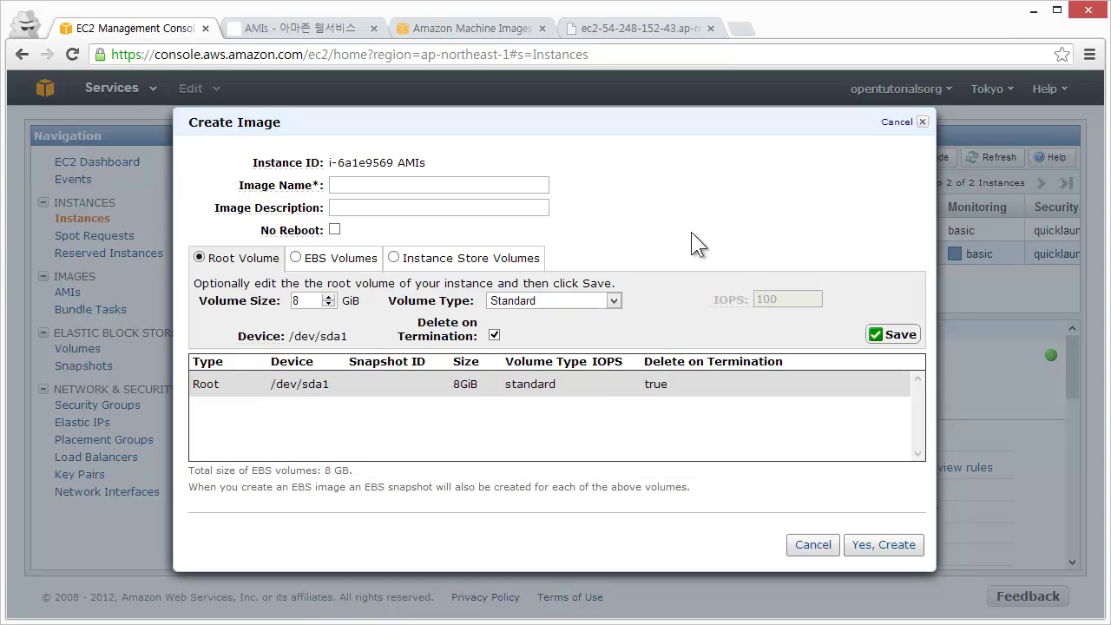
click(359, 187)
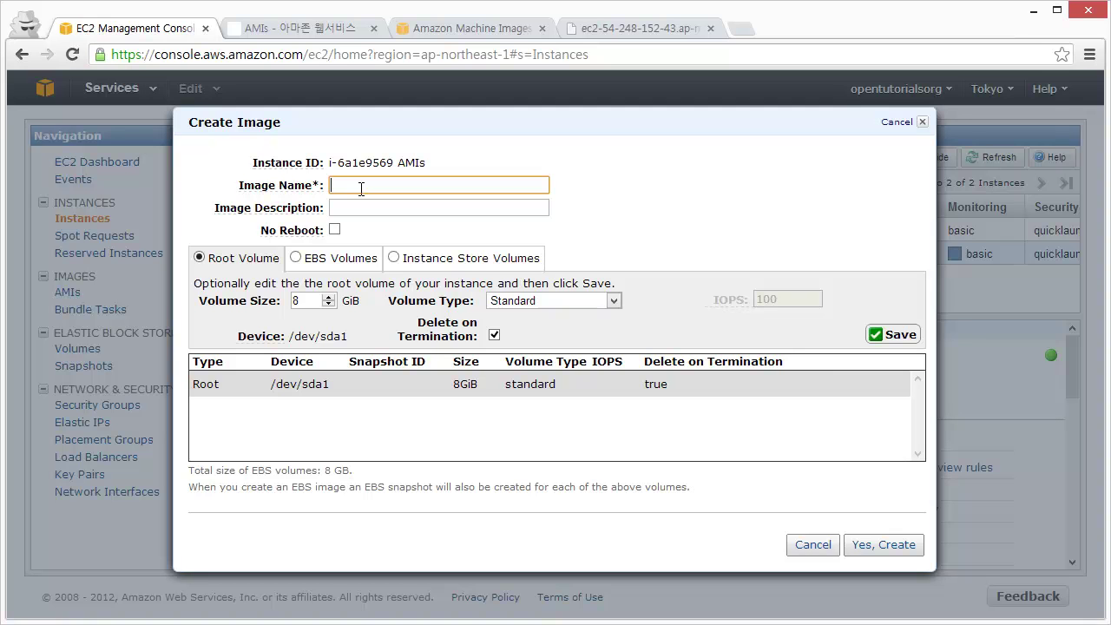
text(EC2-AMIs)
click(362, 190)
key(BackSpace)
text(_AMIs_study)
click(890, 547)
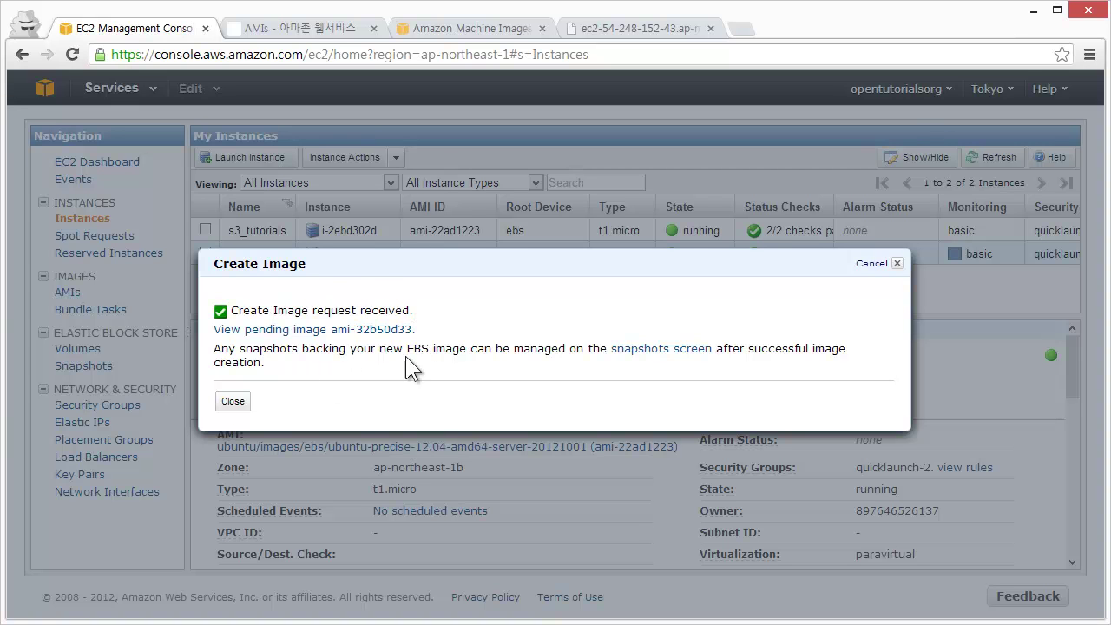
click(235, 407)
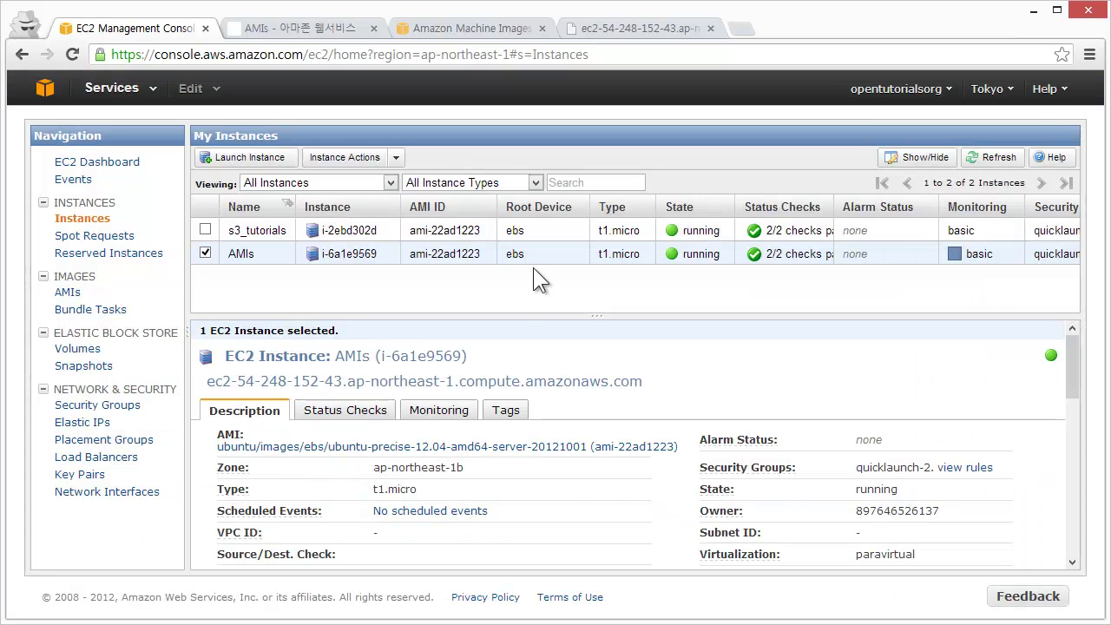
- Show the refreshed list of owned machine images with none selected and enlarge the list area
click(68, 292)
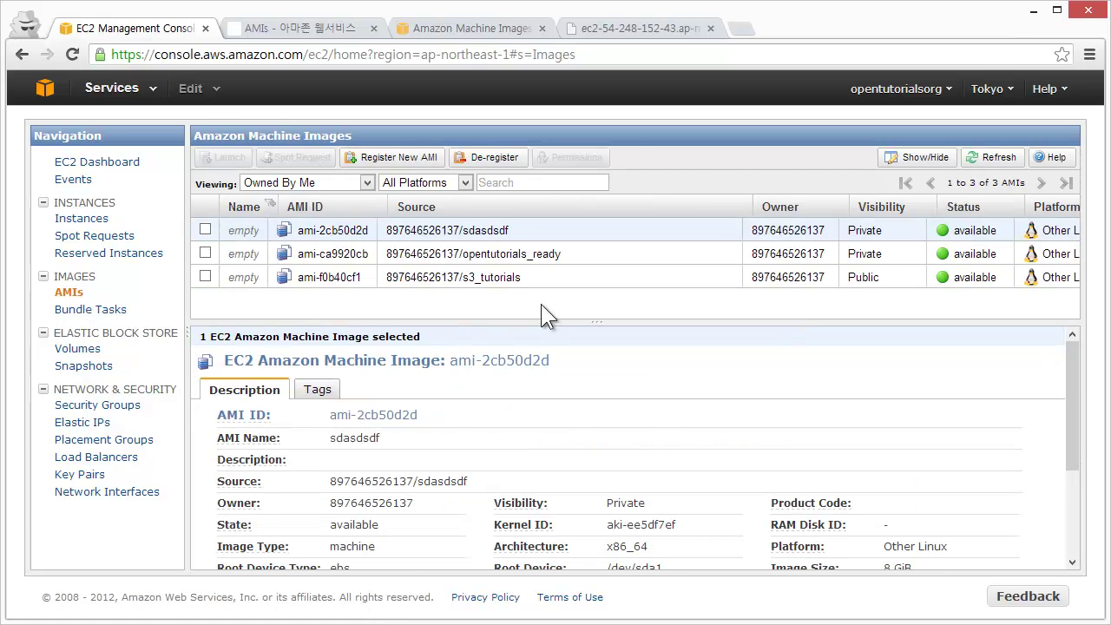
click(997, 158)
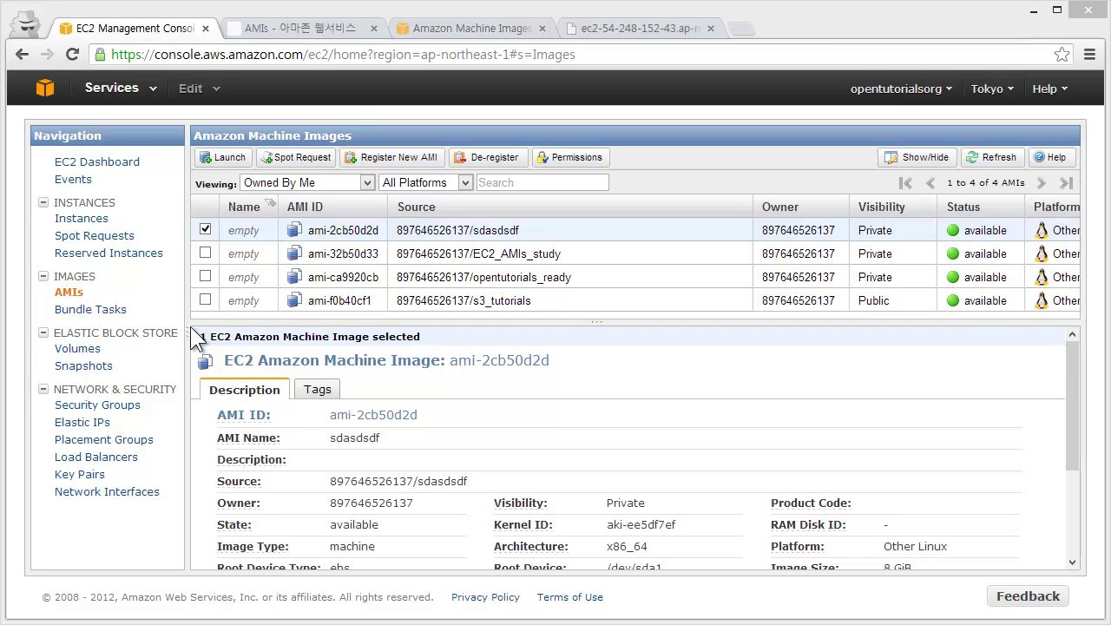
click(205, 230)
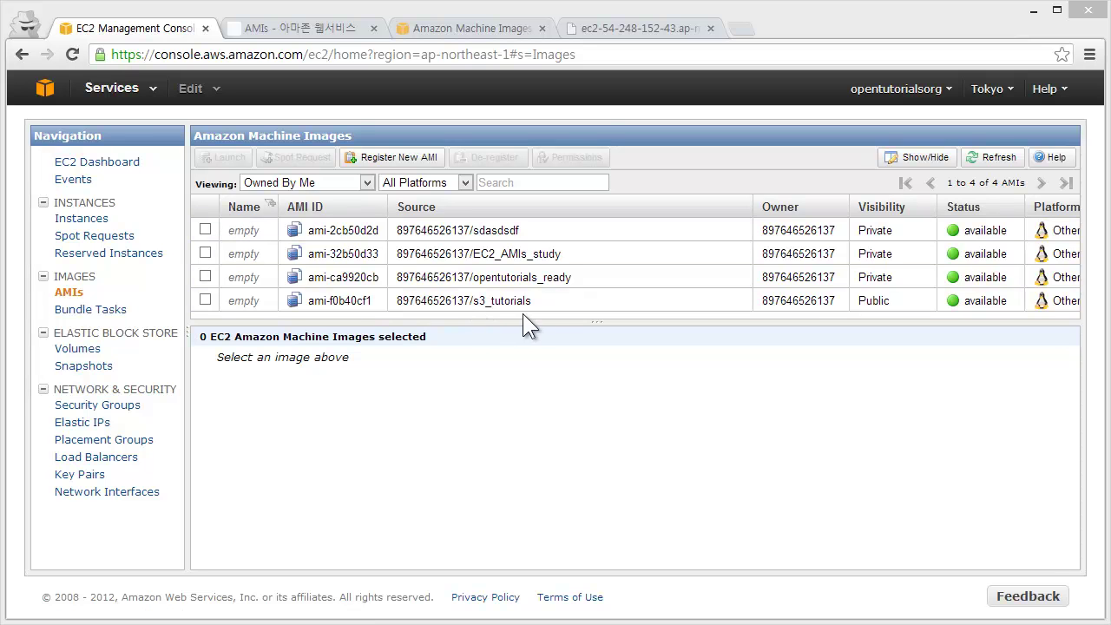
drag(523, 322, 524, 396)
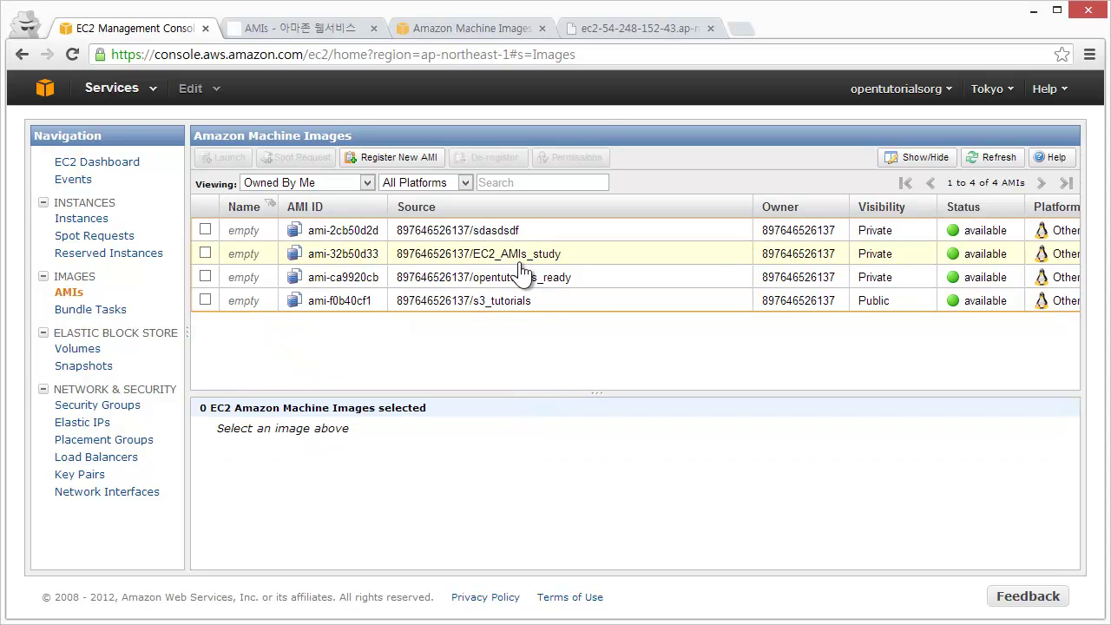
- Start a launch request from the EC2_AMIs_study image for one T1 Micro instance with no availability zone preference
click(205, 254)
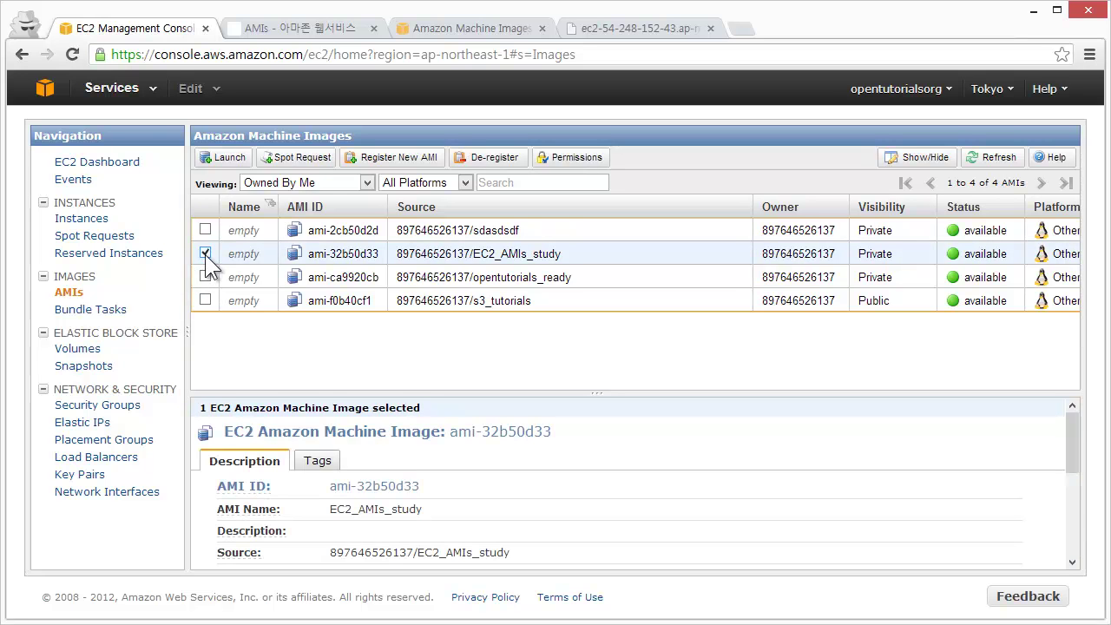
click(230, 160)
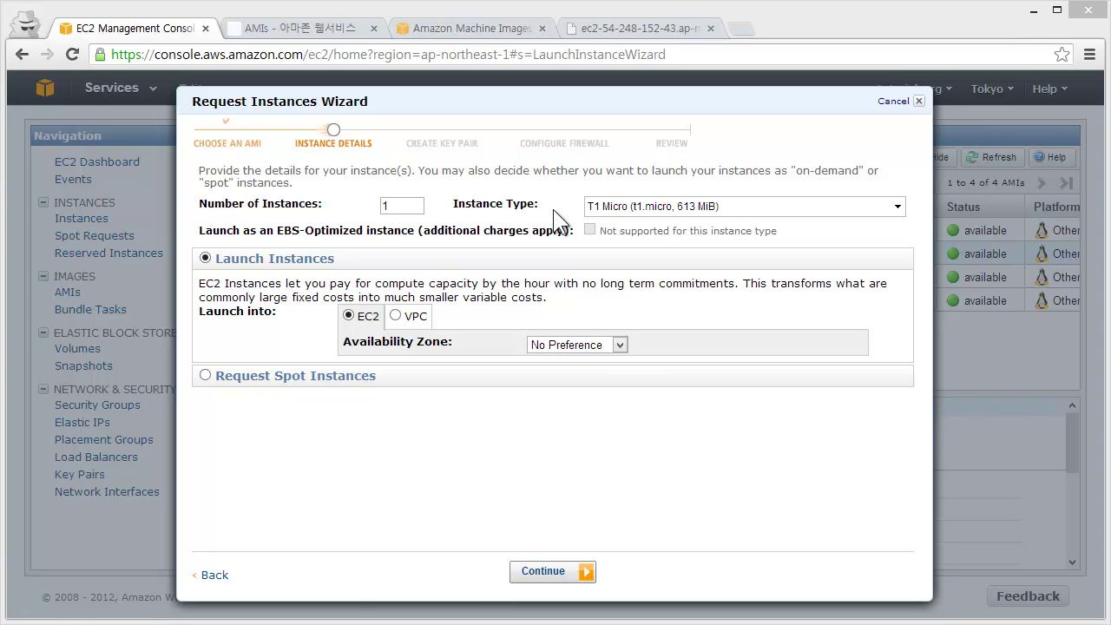
click(649, 213)
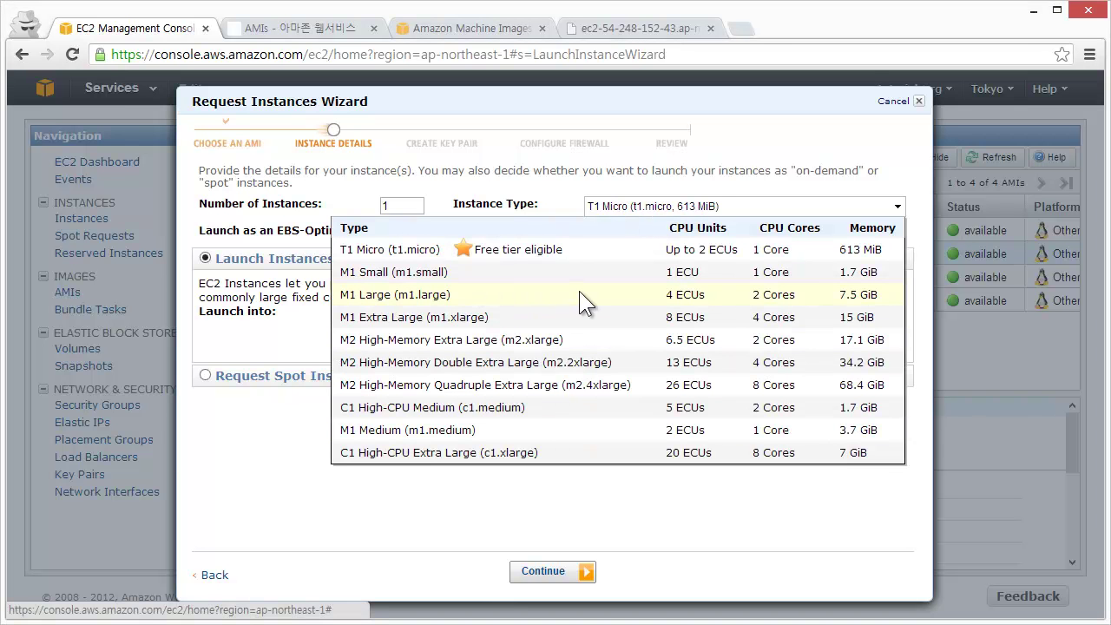
click(631, 241)
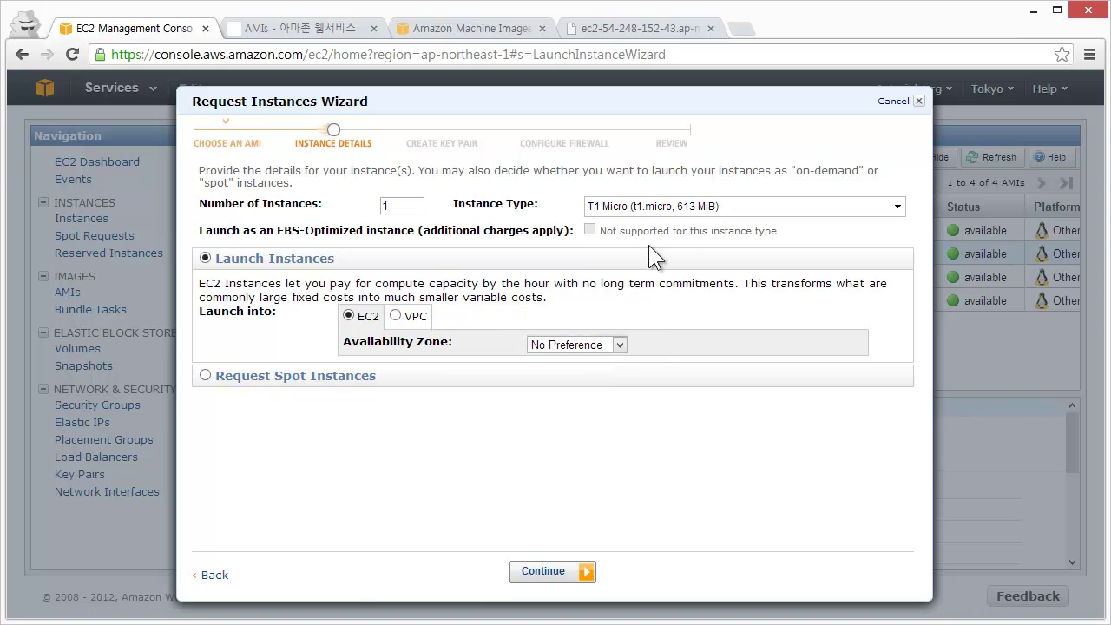
click(575, 573)
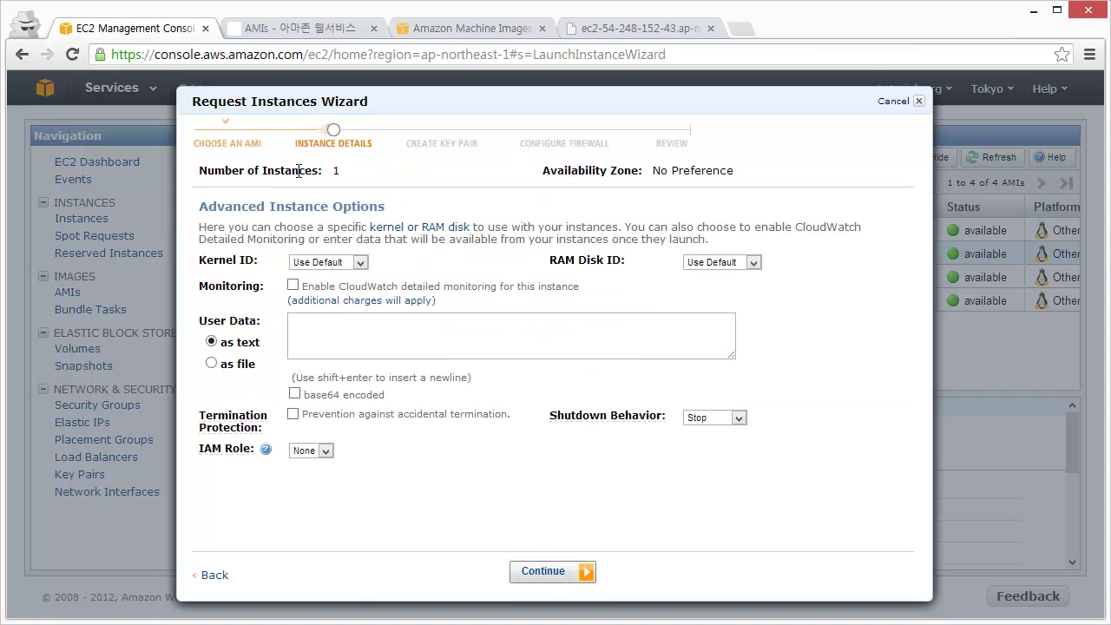
- Accept the default advanced options, storage and tags, and use the existing key pair opentutorials_aws_key
click(546, 583)
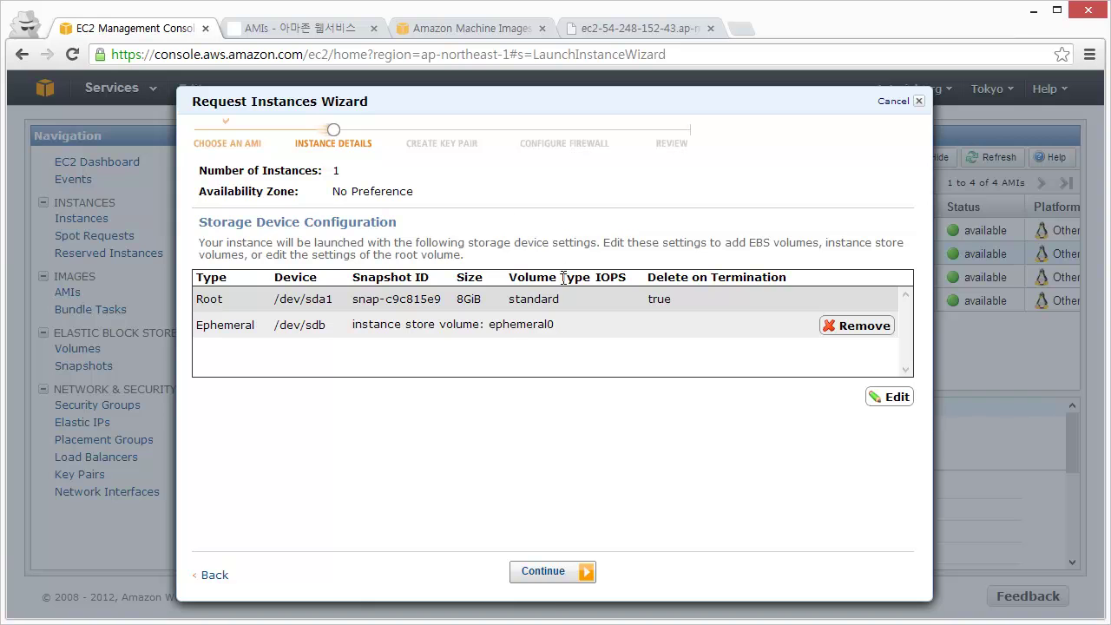
click(546, 578)
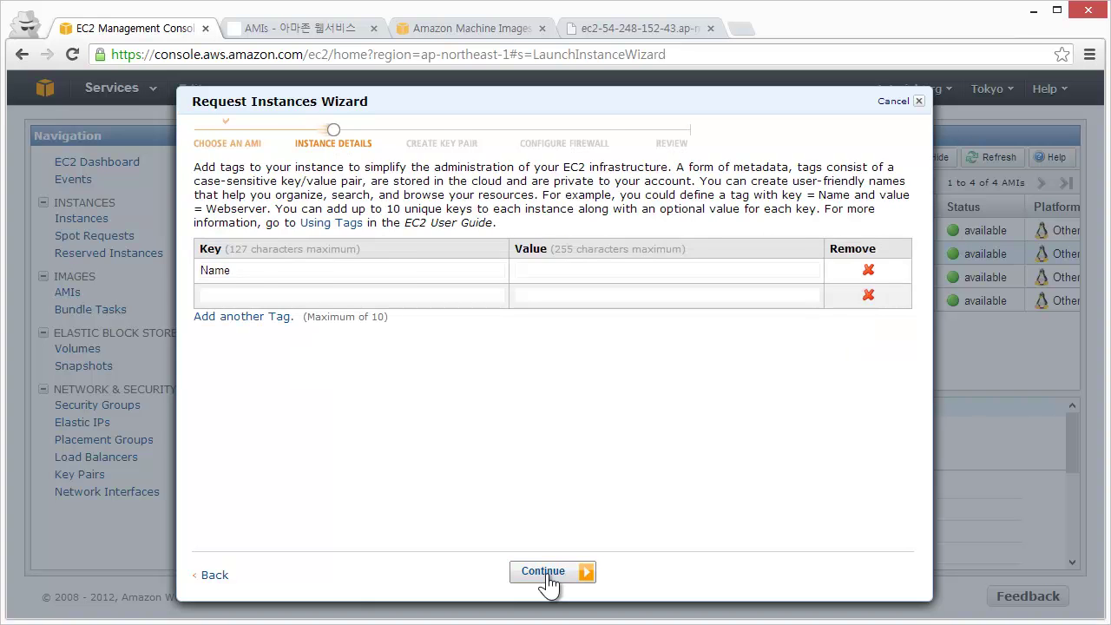
click(547, 578)
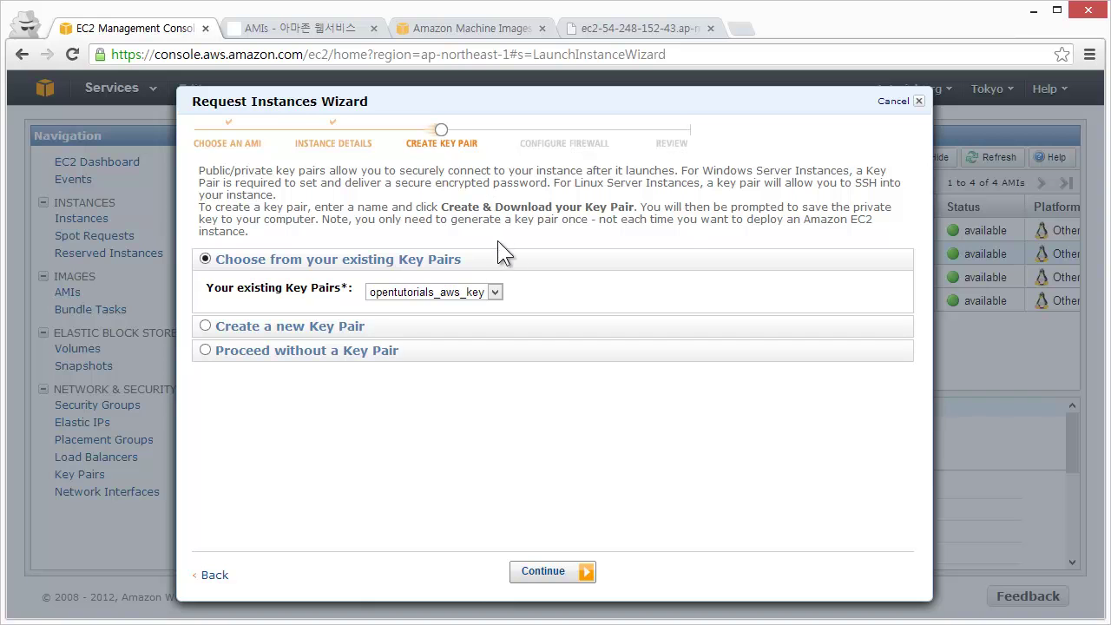
click(494, 286)
click(494, 288)
click(578, 579)
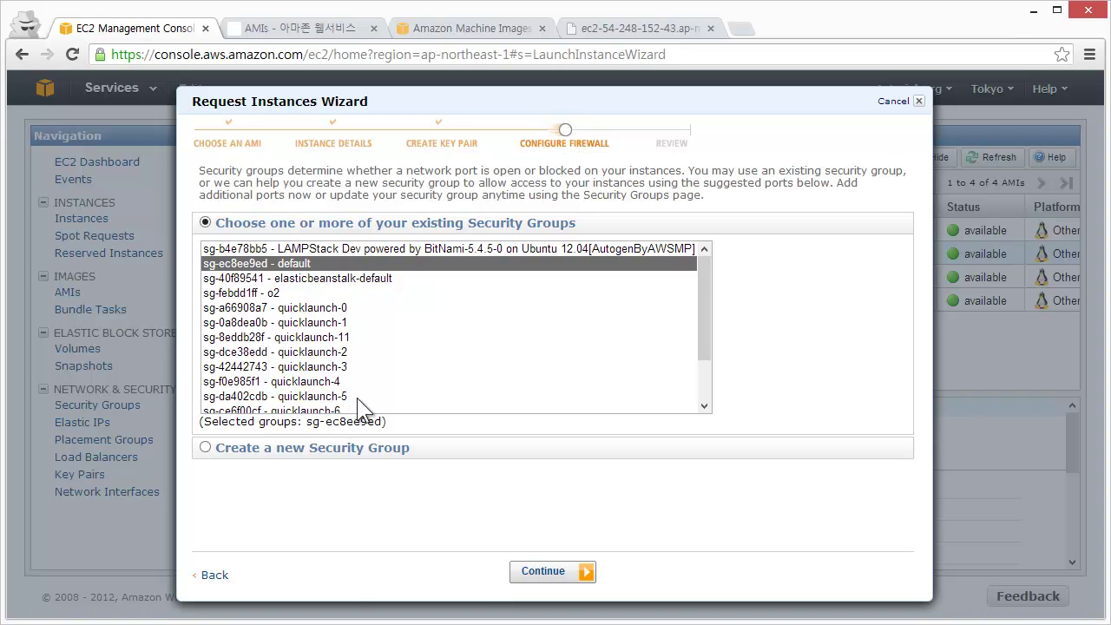
- Assign the existing security group quicklaunch-2 and launch the instance
click(292, 450)
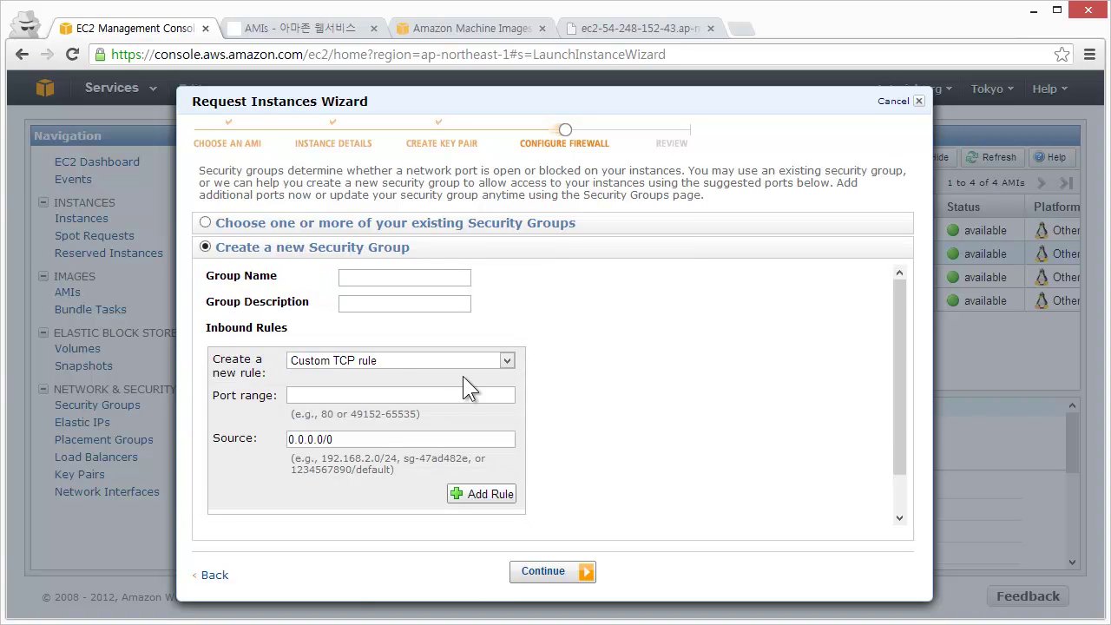
click(453, 227)
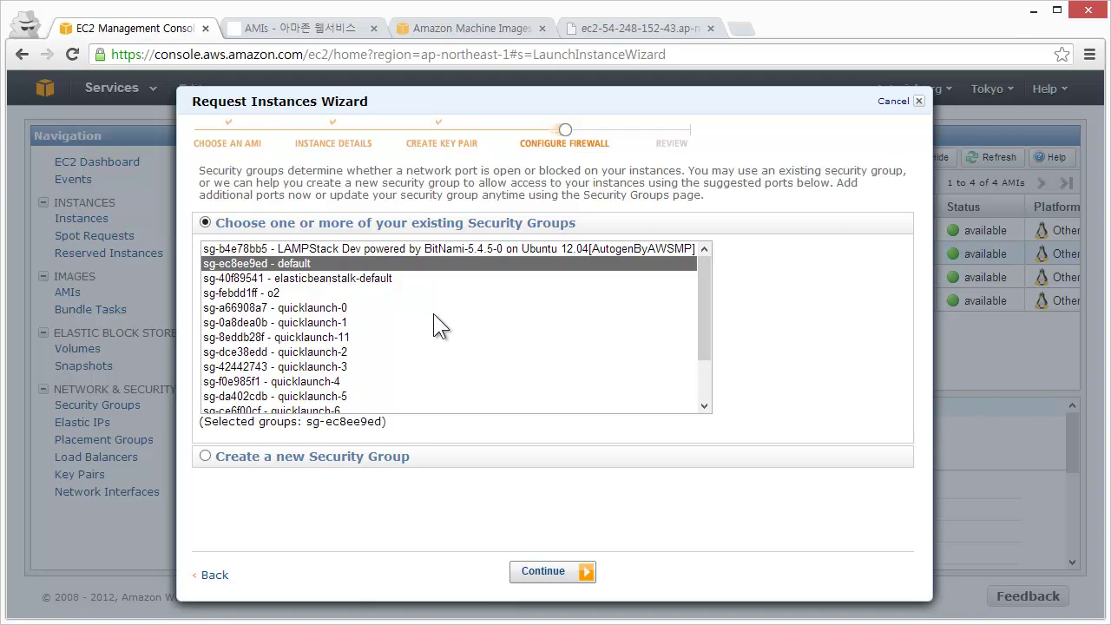
click(330, 352)
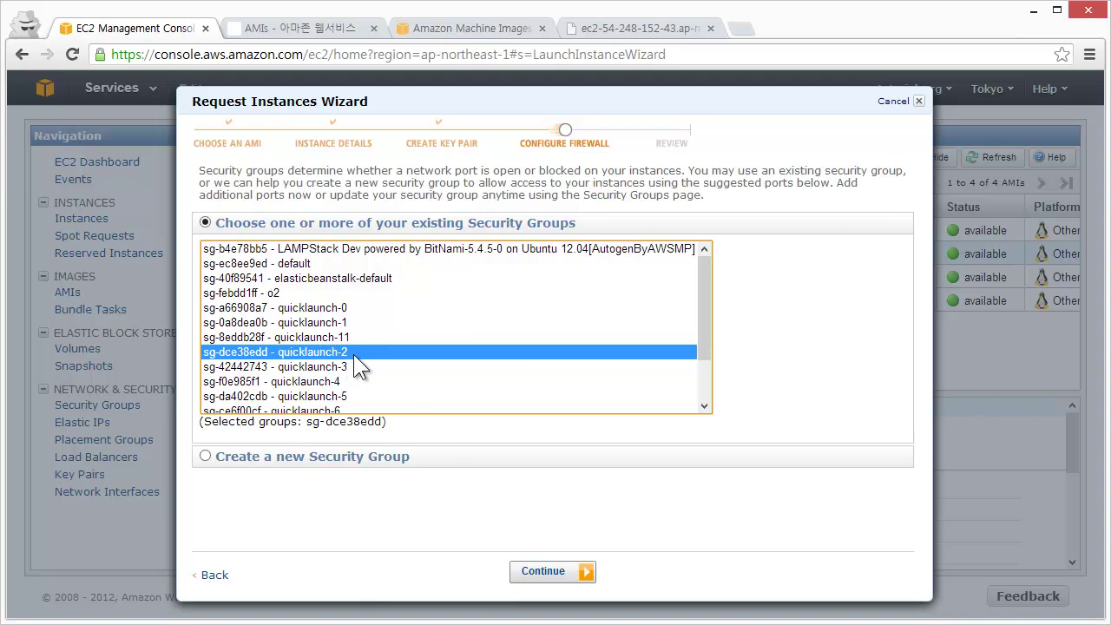
click(548, 574)
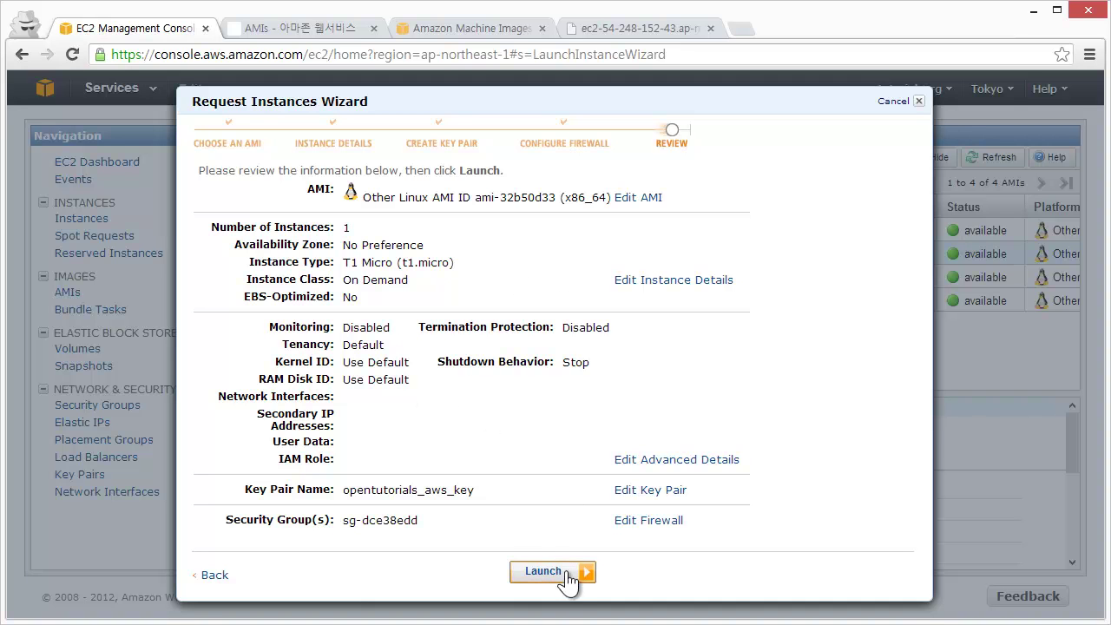
click(556, 573)
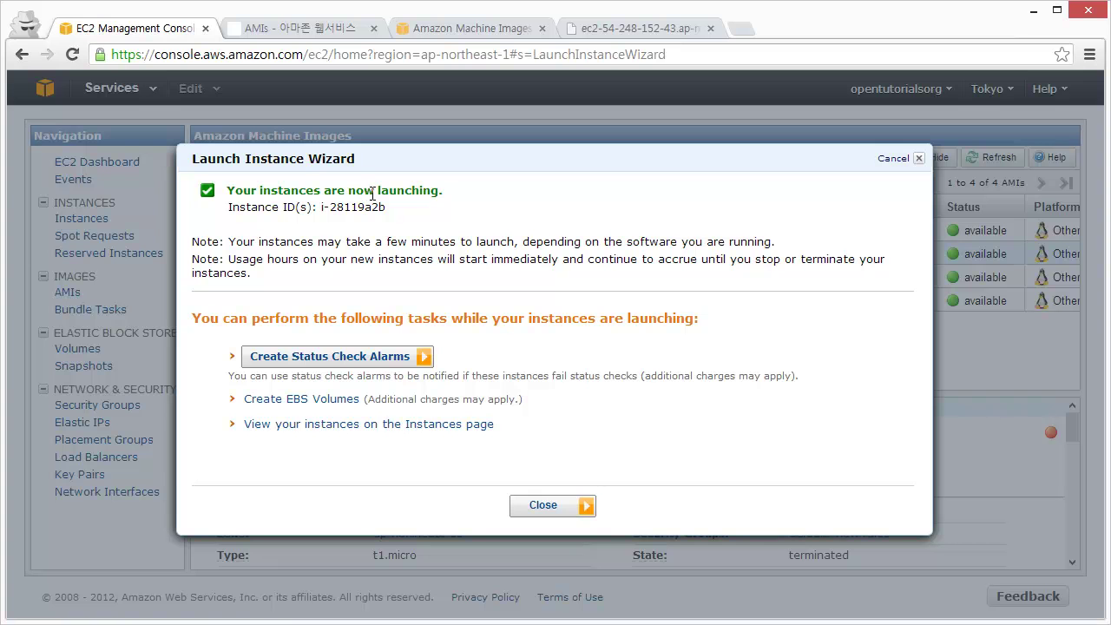
click(547, 510)
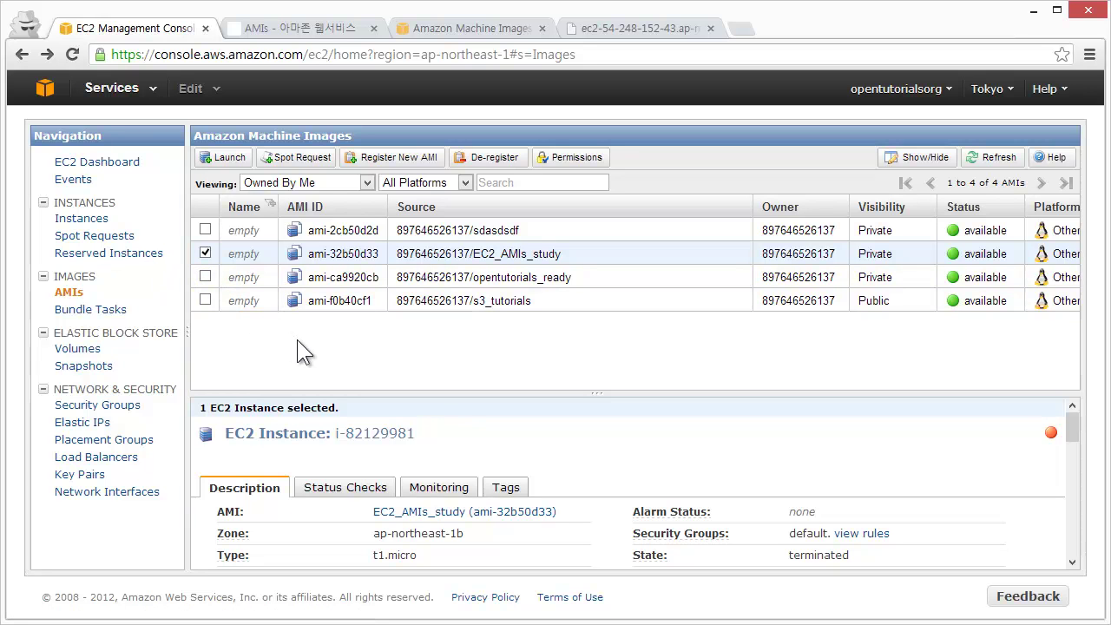
- Show the details of the newly launched instance in the instances list
click(98, 222)
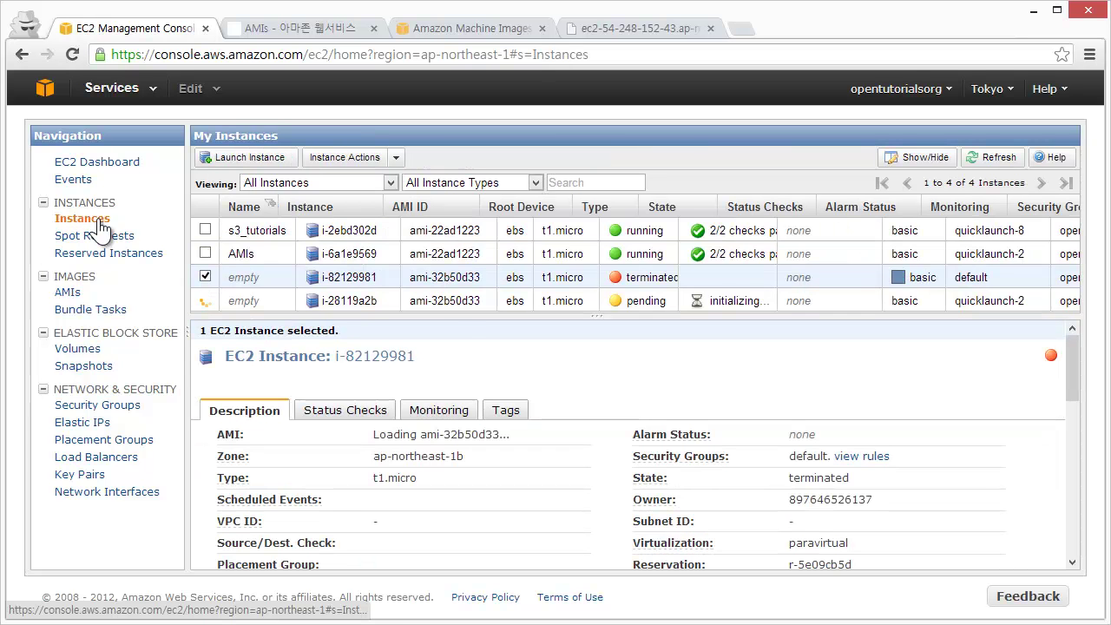
drag(459, 315, 455, 381)
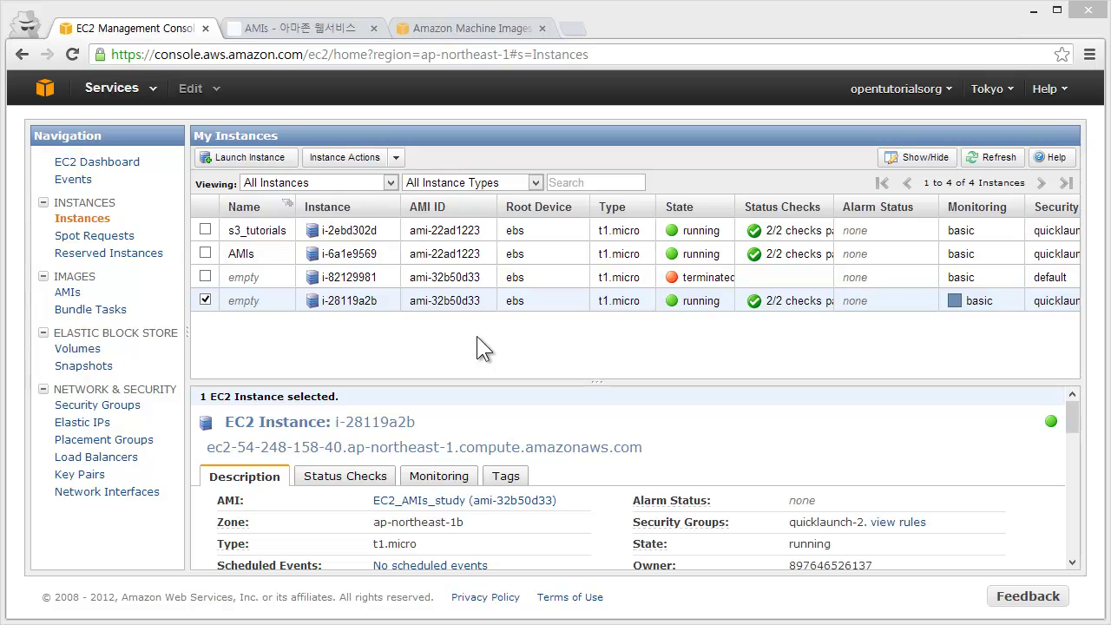
click(462, 308)
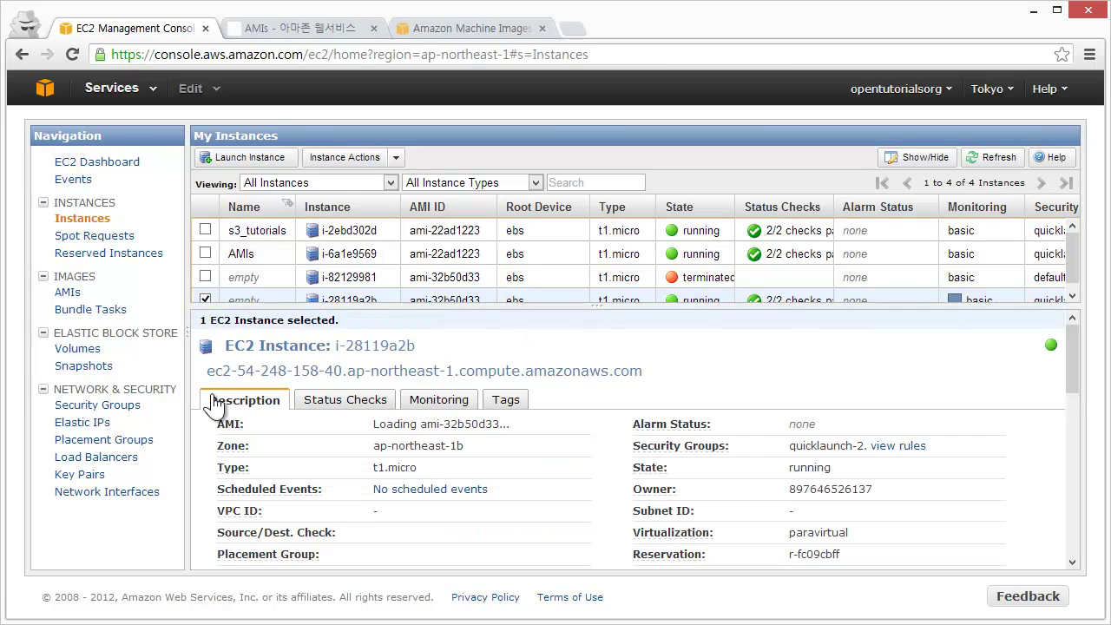
- Copy the new instance's public DNS address and load it in a new browser tab
drag(206, 371, 647, 371)
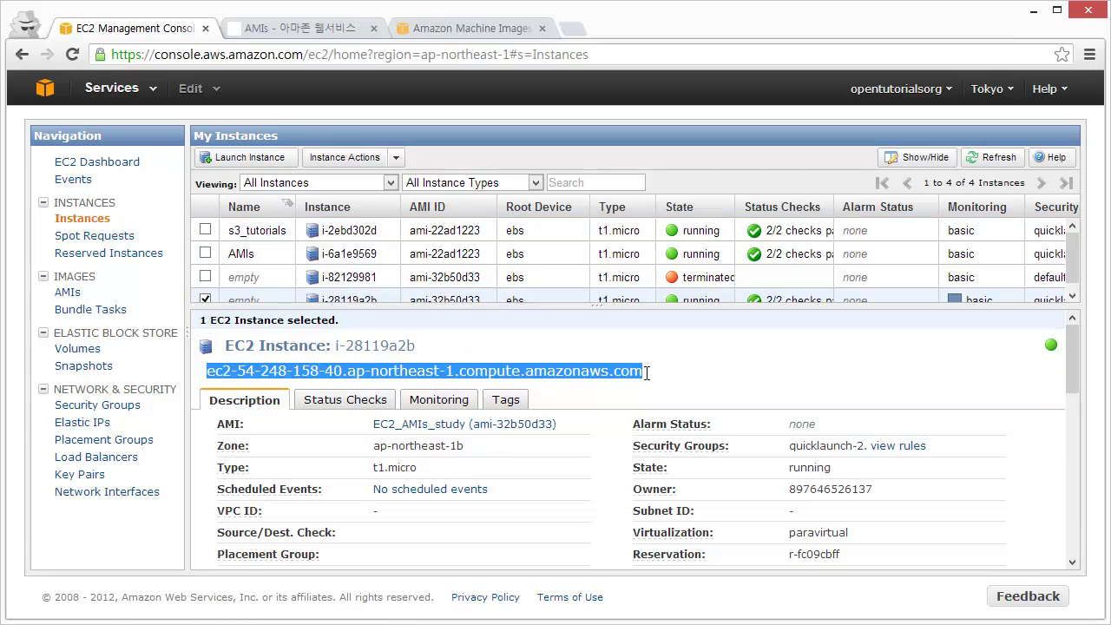
right_click(590, 372)
click(649, 384)
click(573, 29)
right_click(583, 58)
click(709, 124)
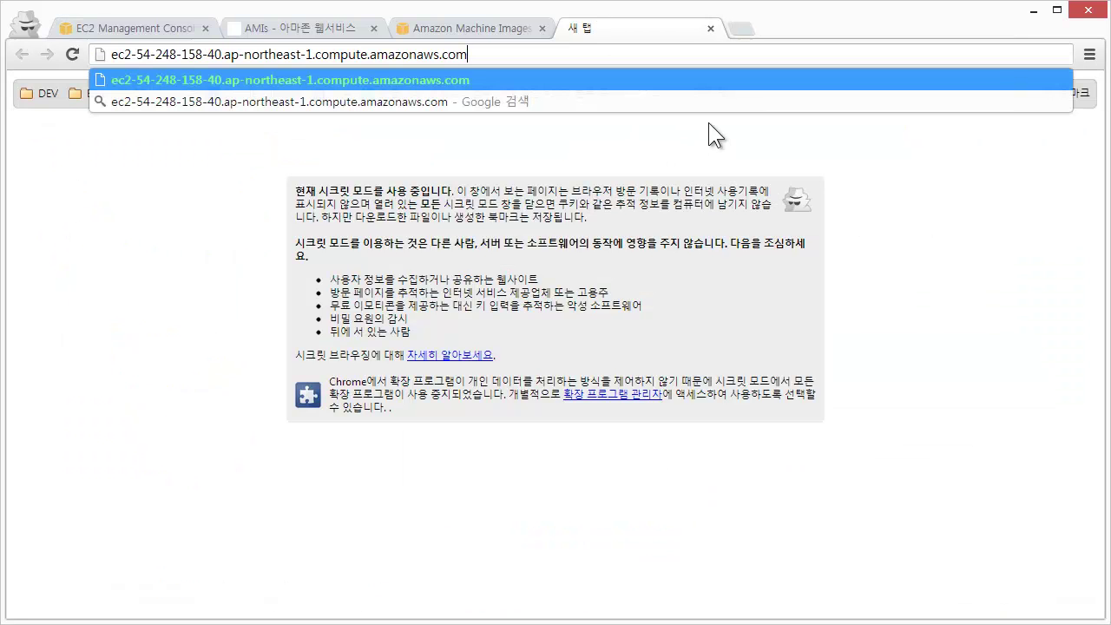
key(Return)
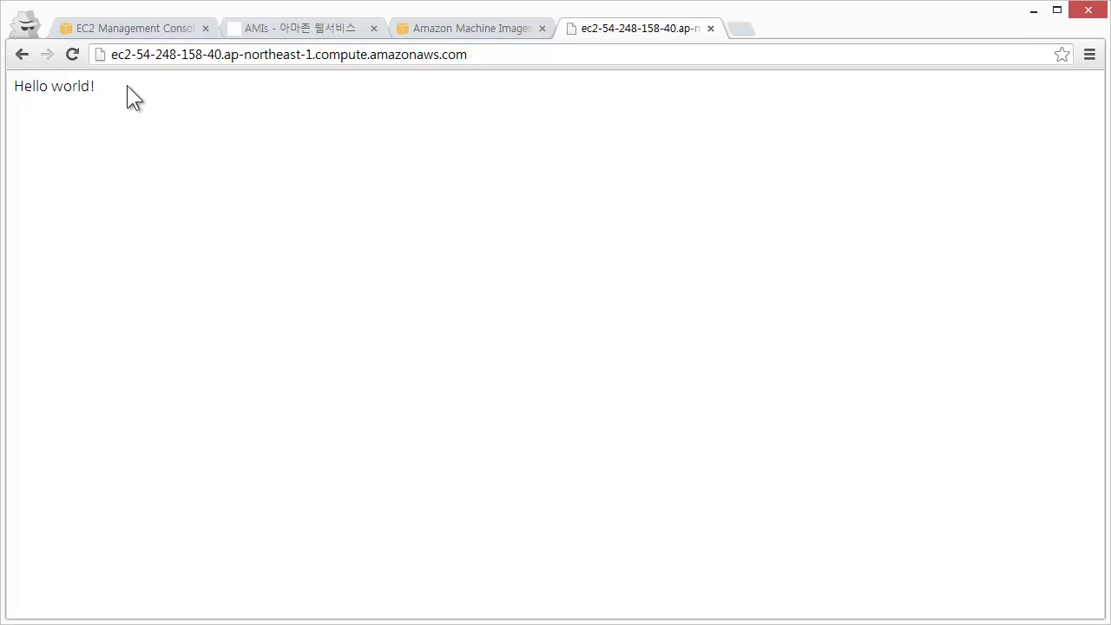
- Review the instances list, the EC2_AMIs_study image, the launched server's web page and the AMIs lesson page
click(152, 28)
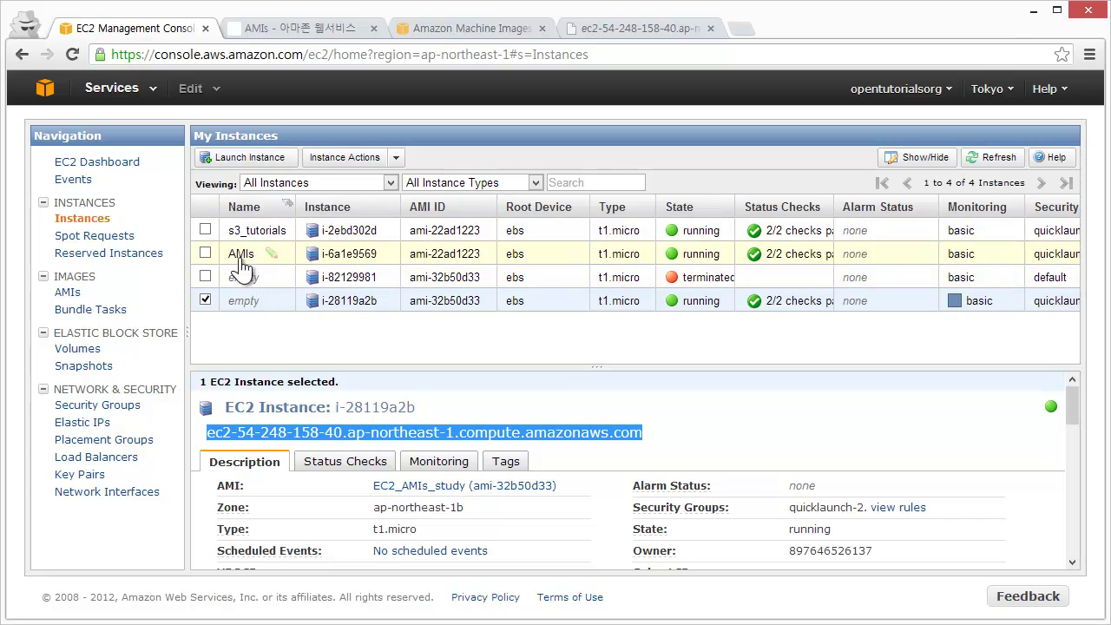
click(68, 293)
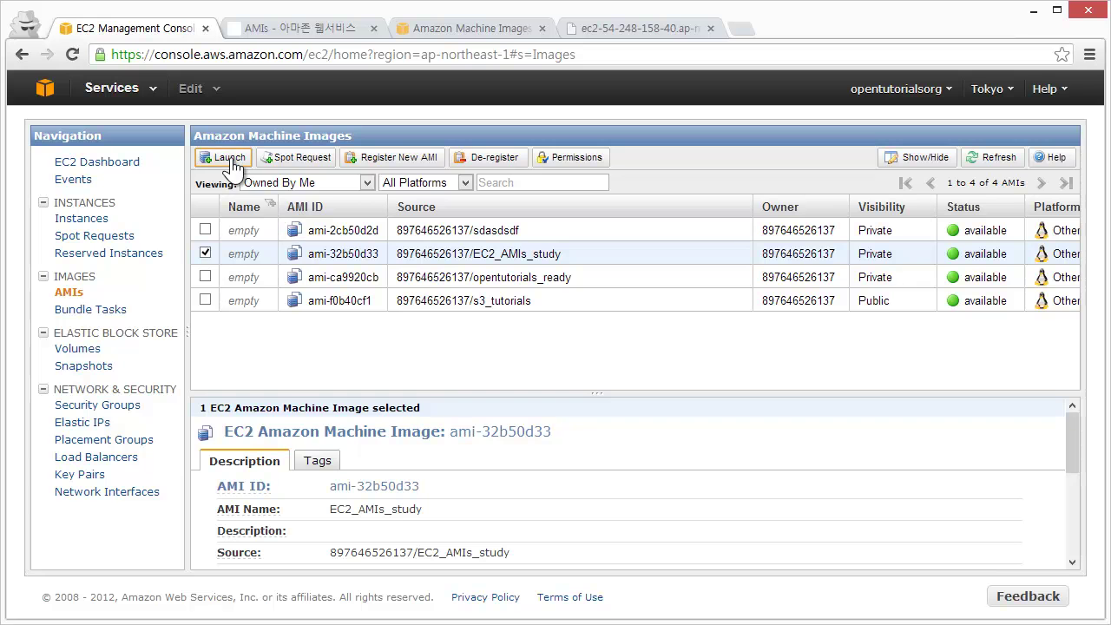
click(82, 219)
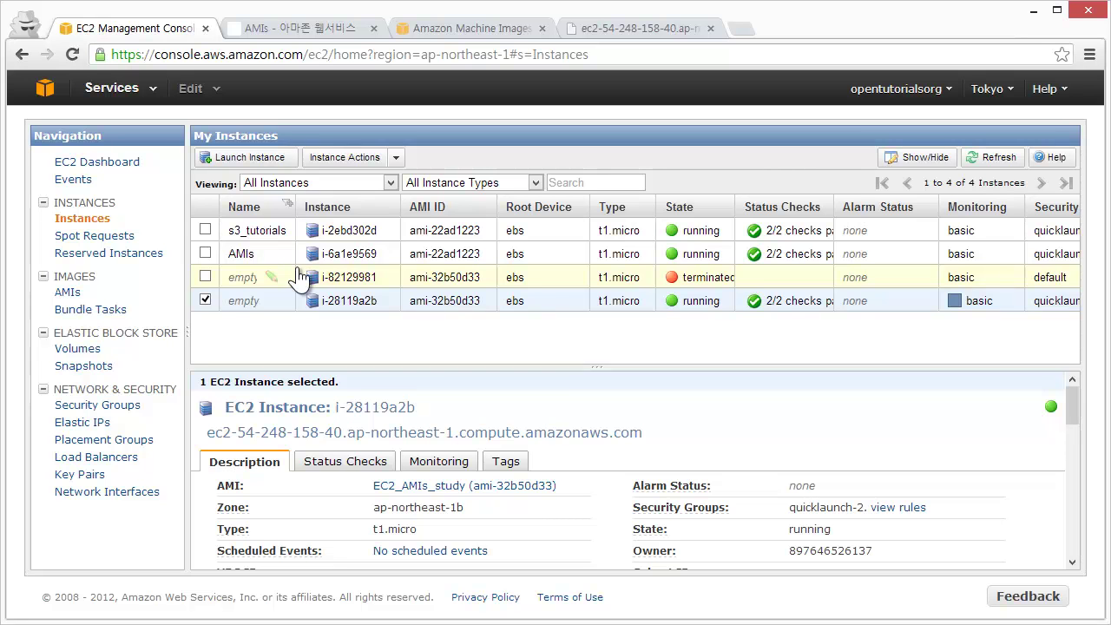
click(670, 29)
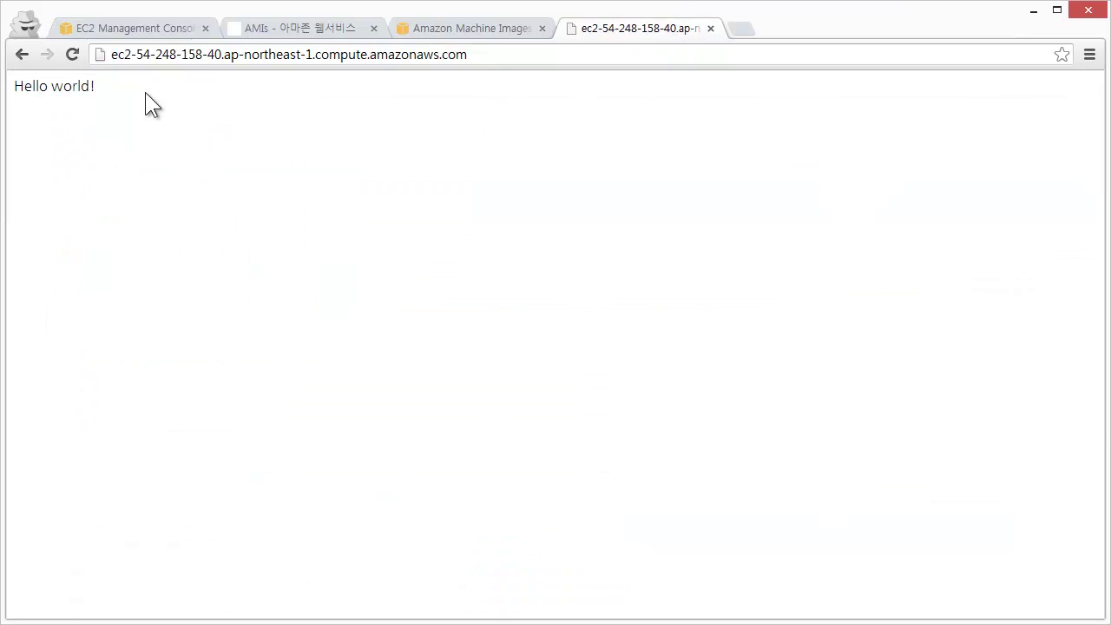
click(113, 27)
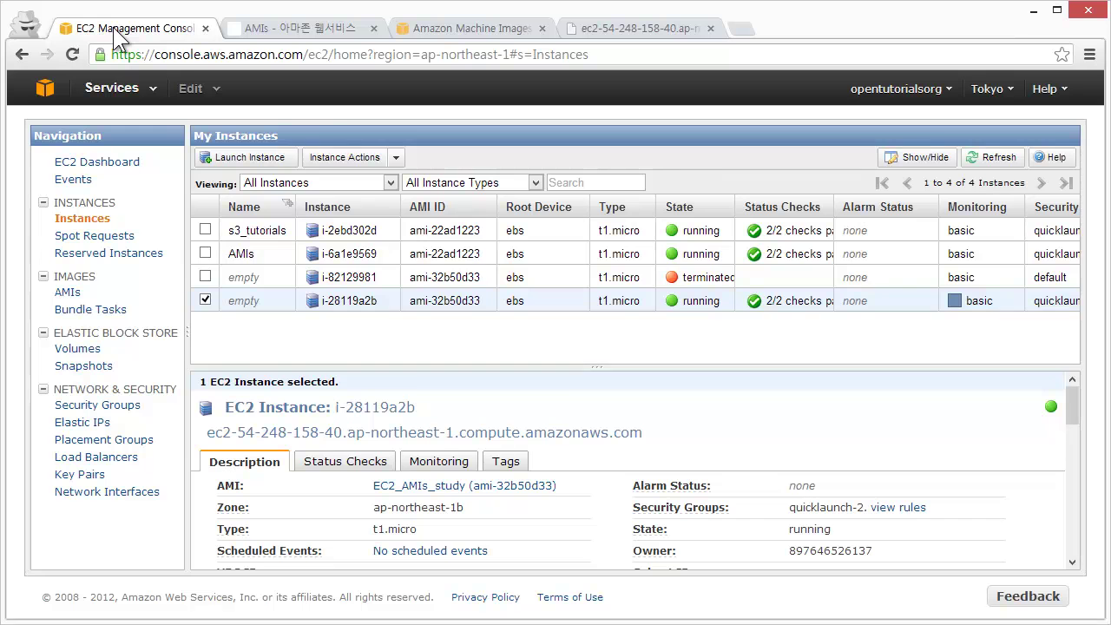
click(351, 29)
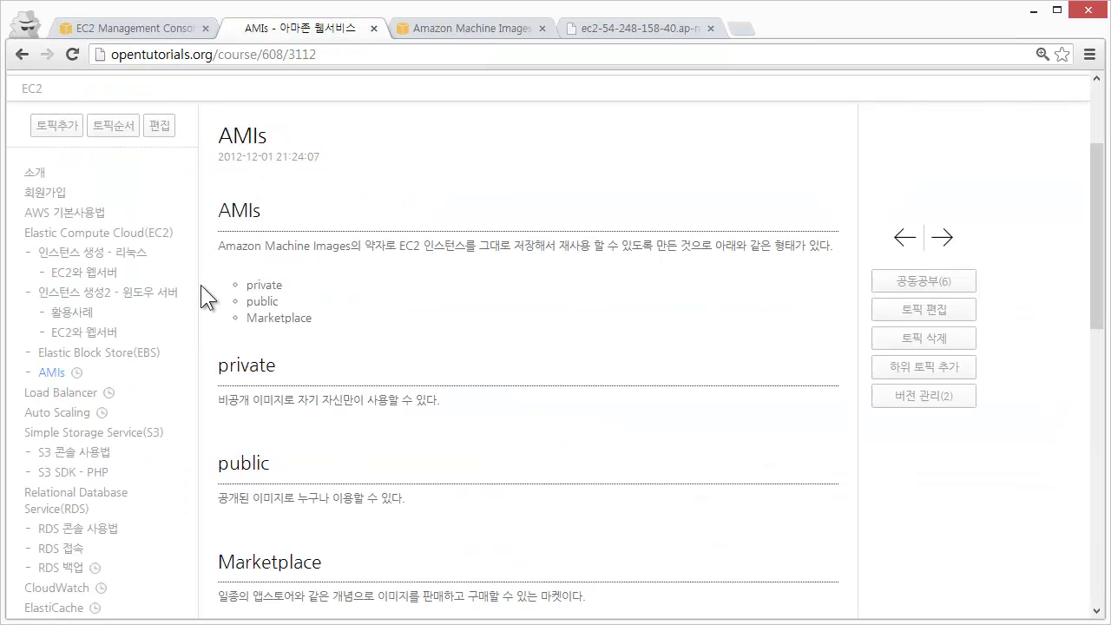